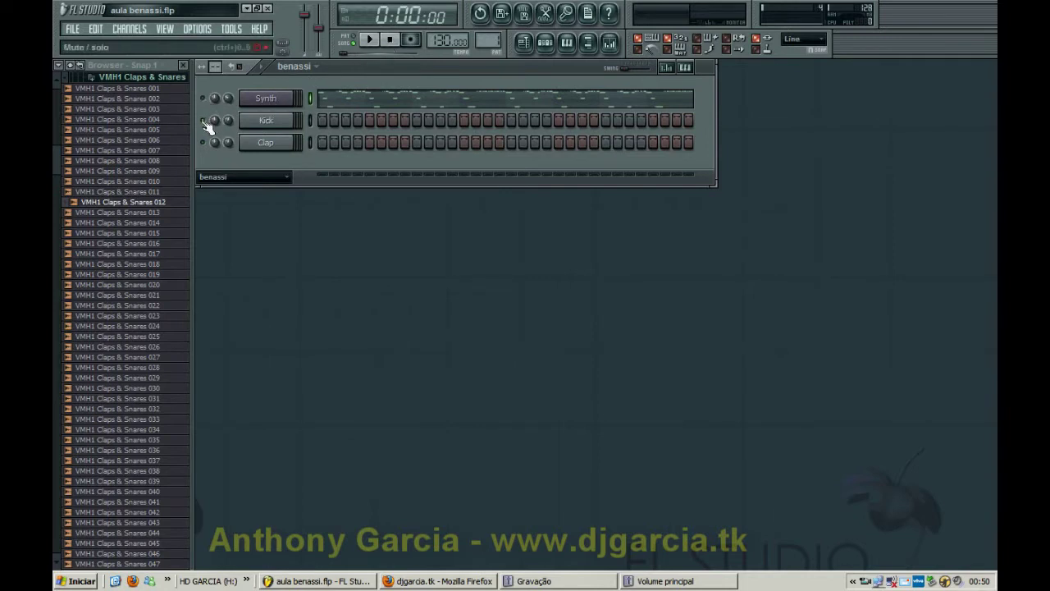
- Open the Synth channel's settings and play the pattern with only the synth audible, stopping it after a short listen
left_click(210, 123)
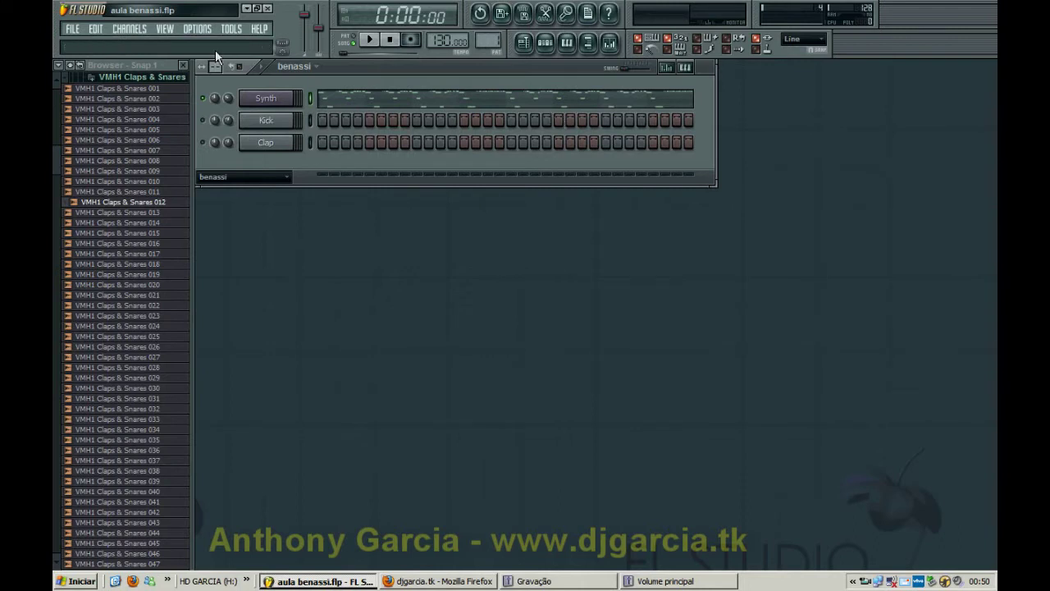
left_click(274, 100)
left_click(271, 130)
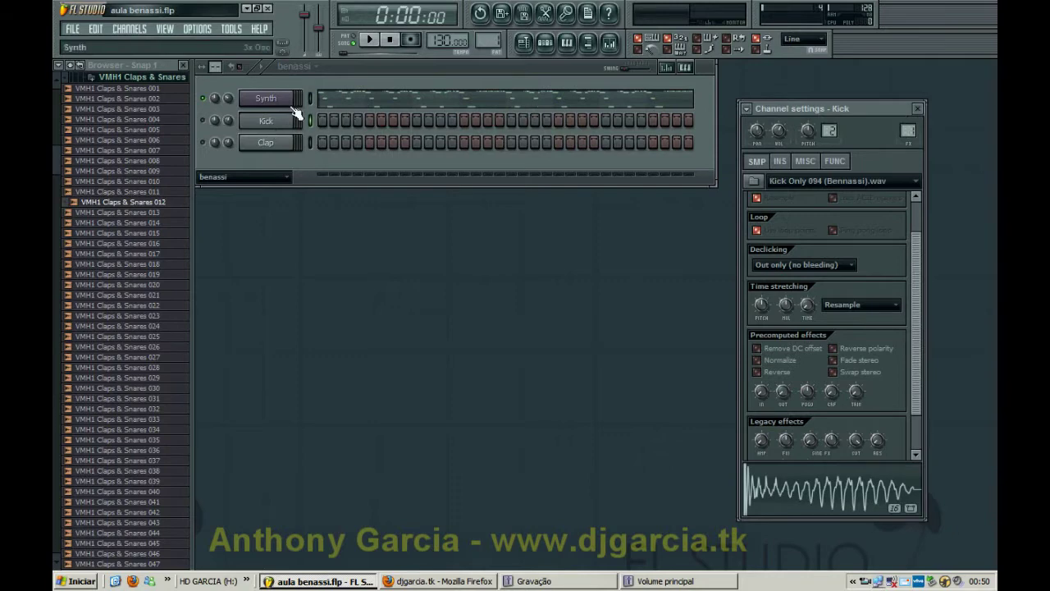
left_click(265, 103)
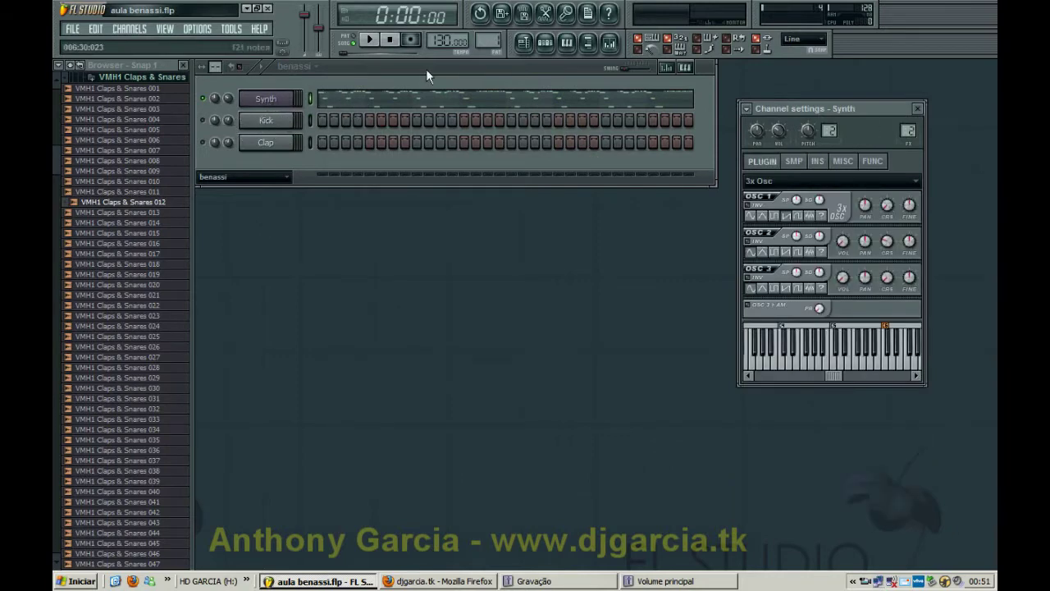
left_click_drag(886, 103, 900, 145)
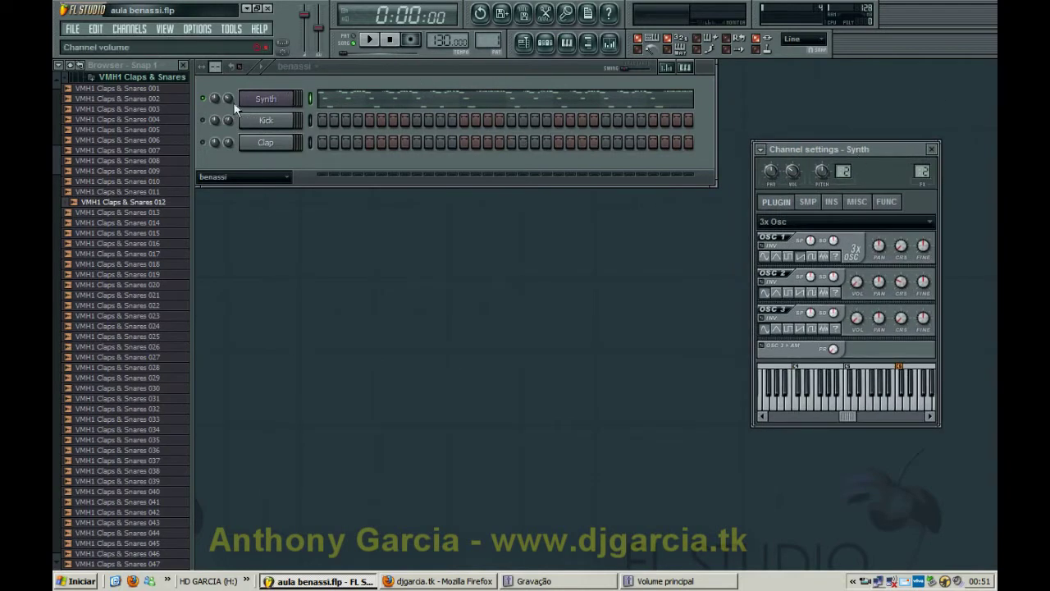
left_click(370, 39)
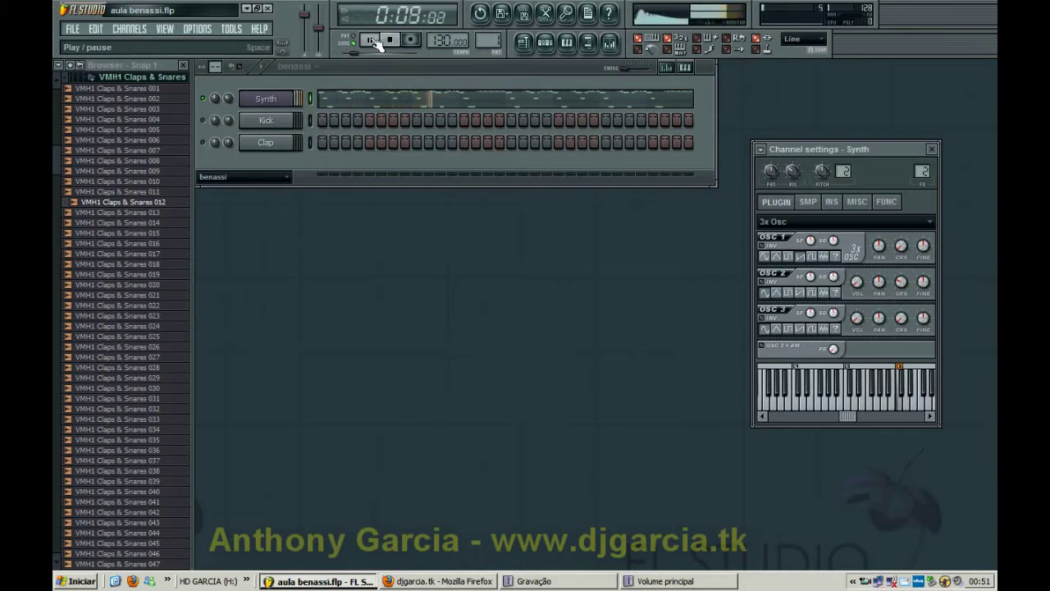
left_click(389, 40)
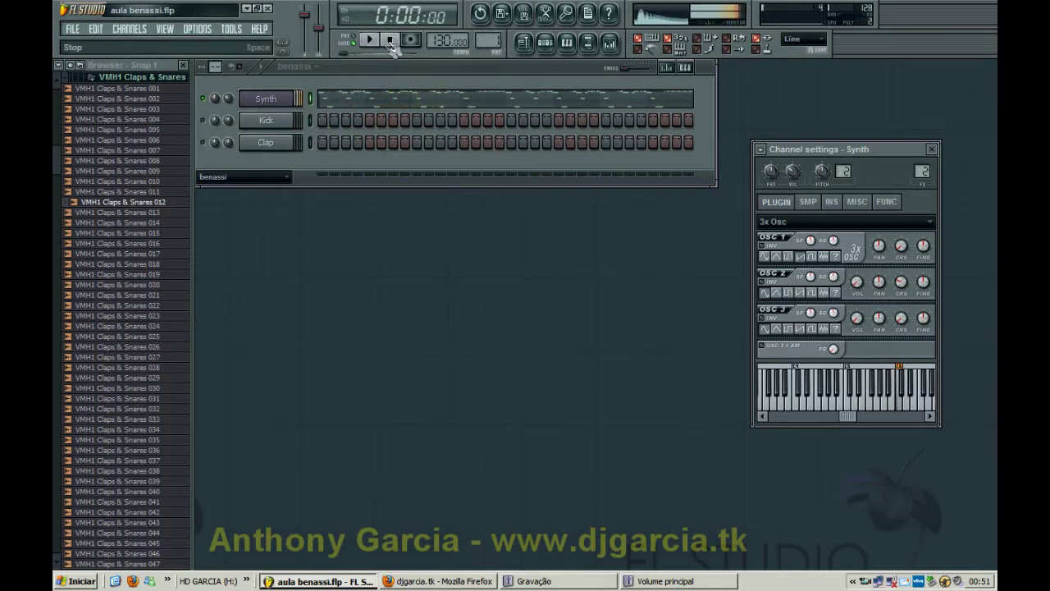
- Solo the Kick channel and play the pattern briefly to hear it on its own
left_click(206, 123)
key("space")
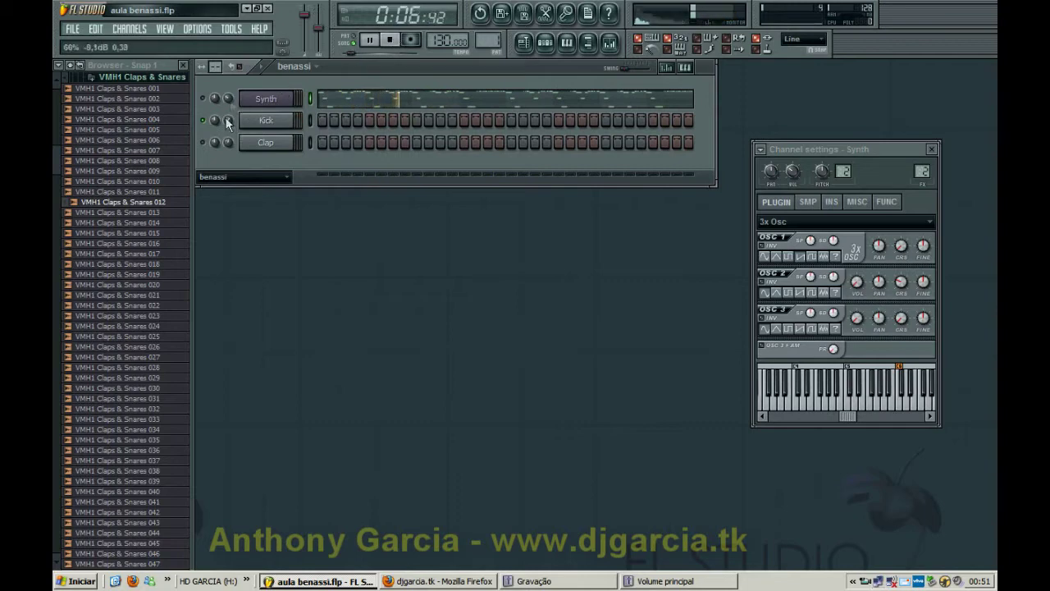
key("space")
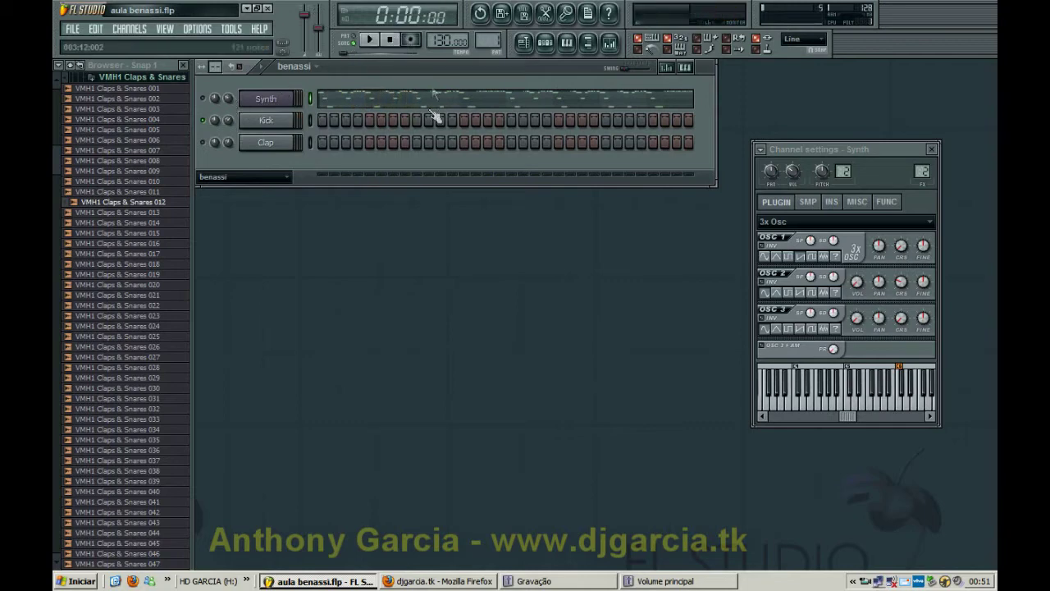
- Open the mixer from the Kick channel's target mixer track and check which mixer track the Synth channel uses
left_click(276, 101)
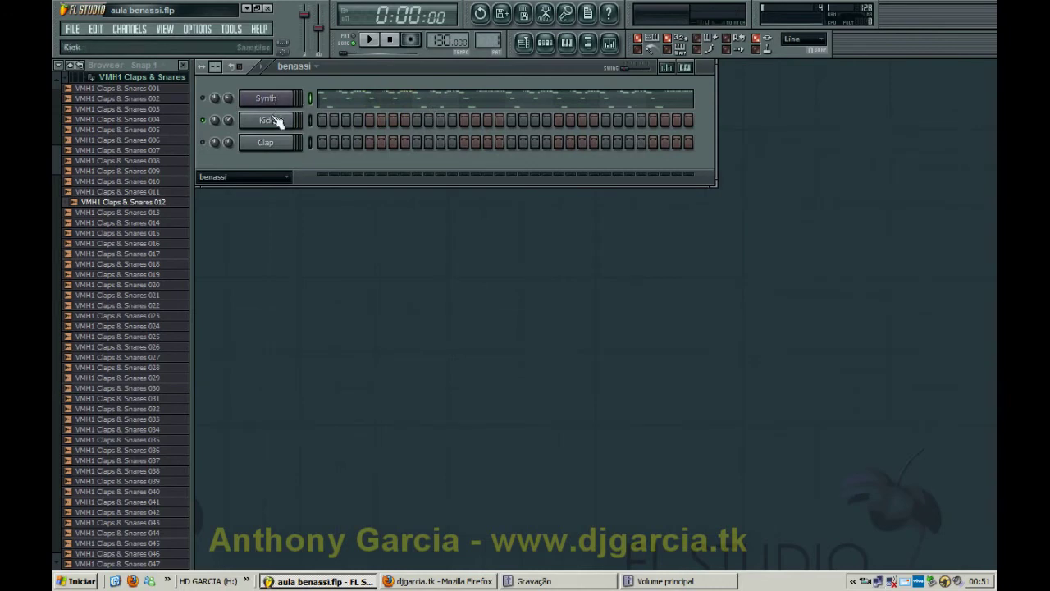
left_click(275, 121)
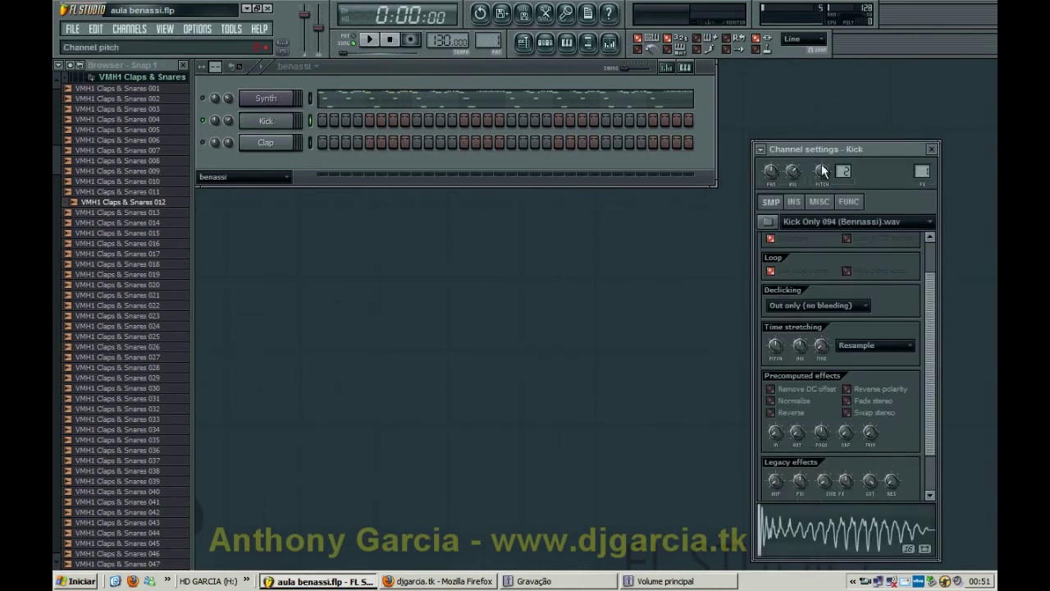
left_click(922, 171)
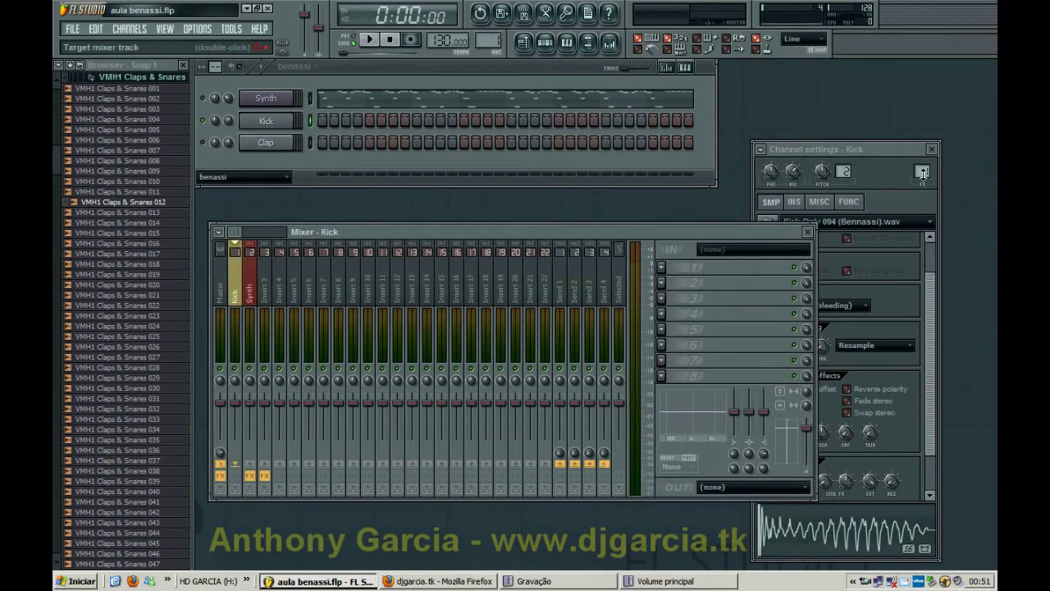
left_click(276, 101)
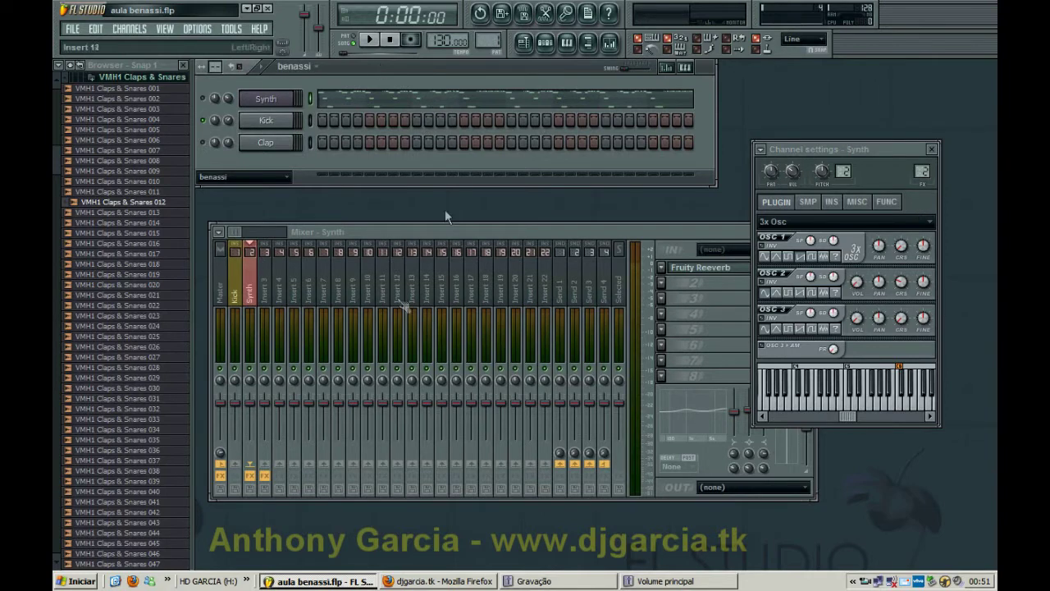
left_click(433, 237)
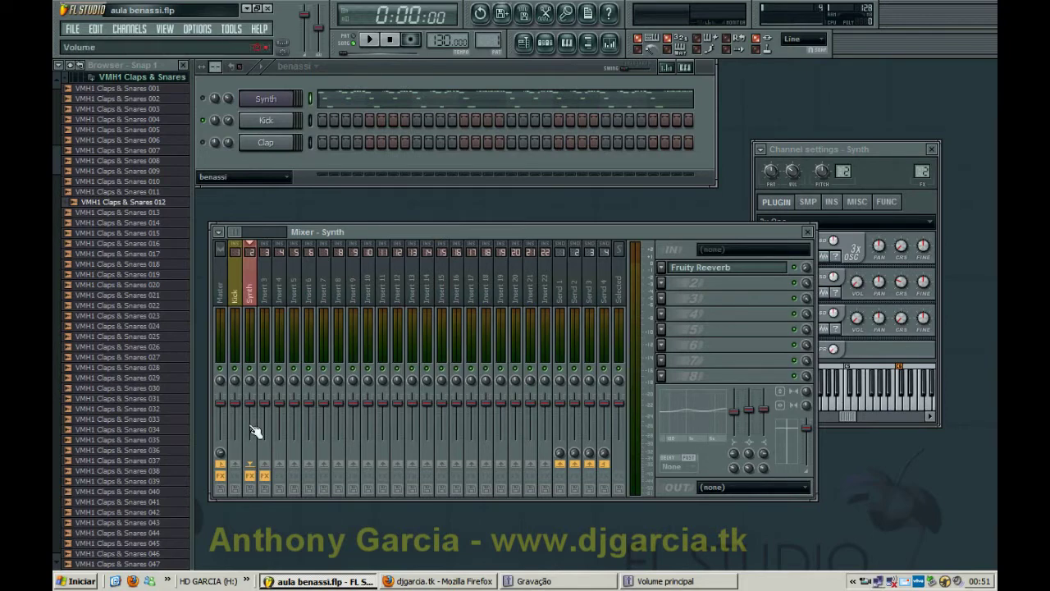
- Sidechain the Kick mixer track to the Synth mixer track
left_click(236, 288)
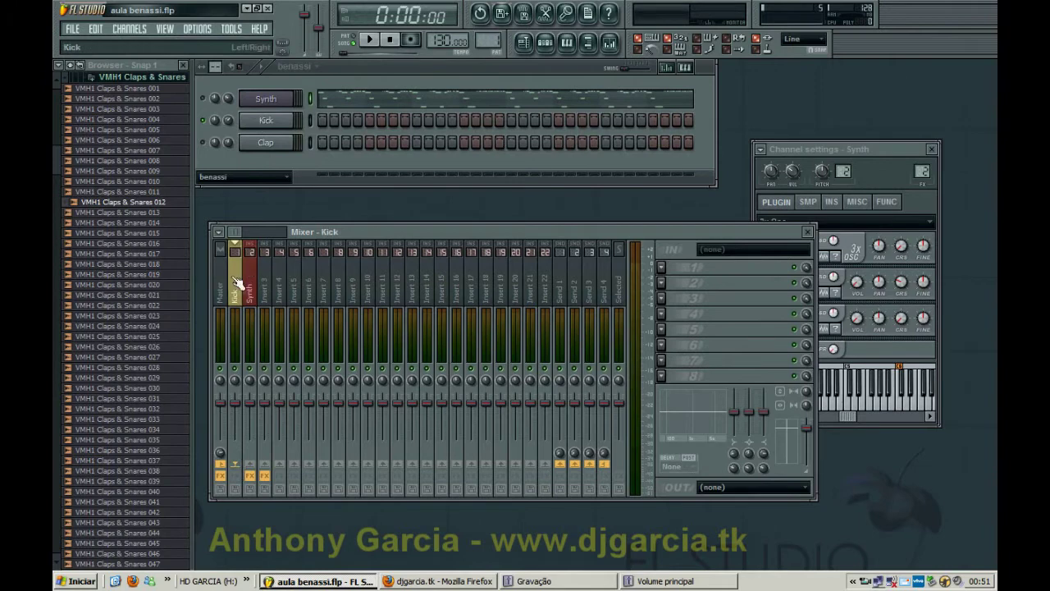
right_click(253, 466)
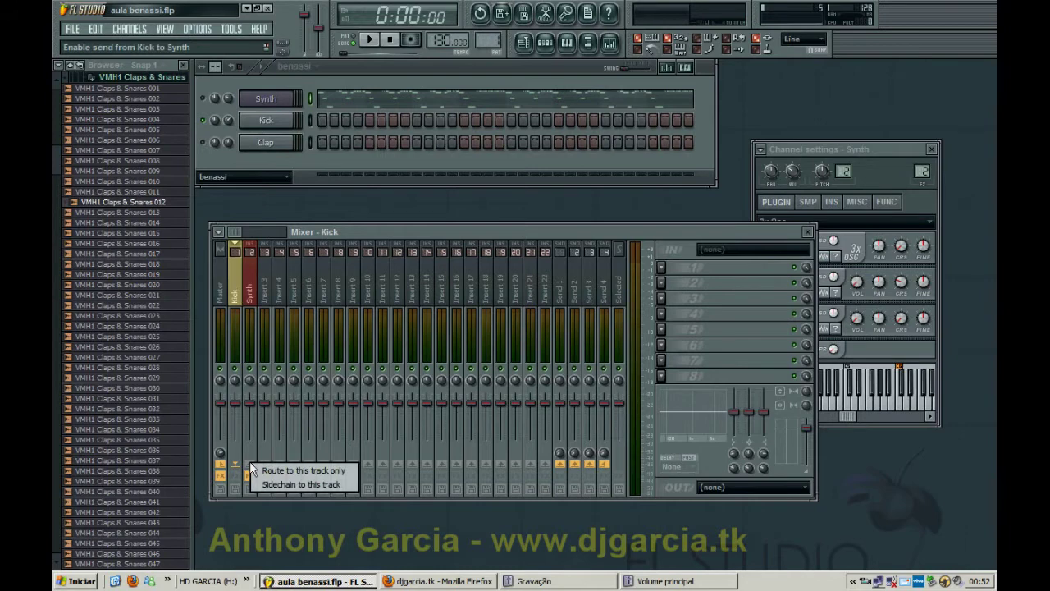
left_click(315, 484)
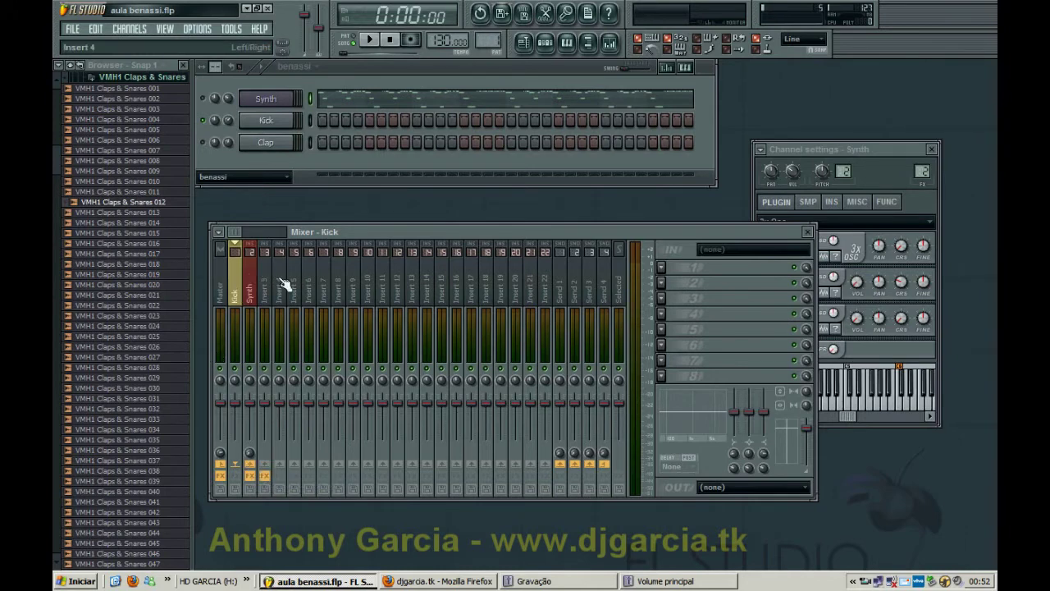
- Load Fruity Limiter into effect slot 2 of the Synth mixer track and apply its "side chain limiter" preset
left_click(253, 284)
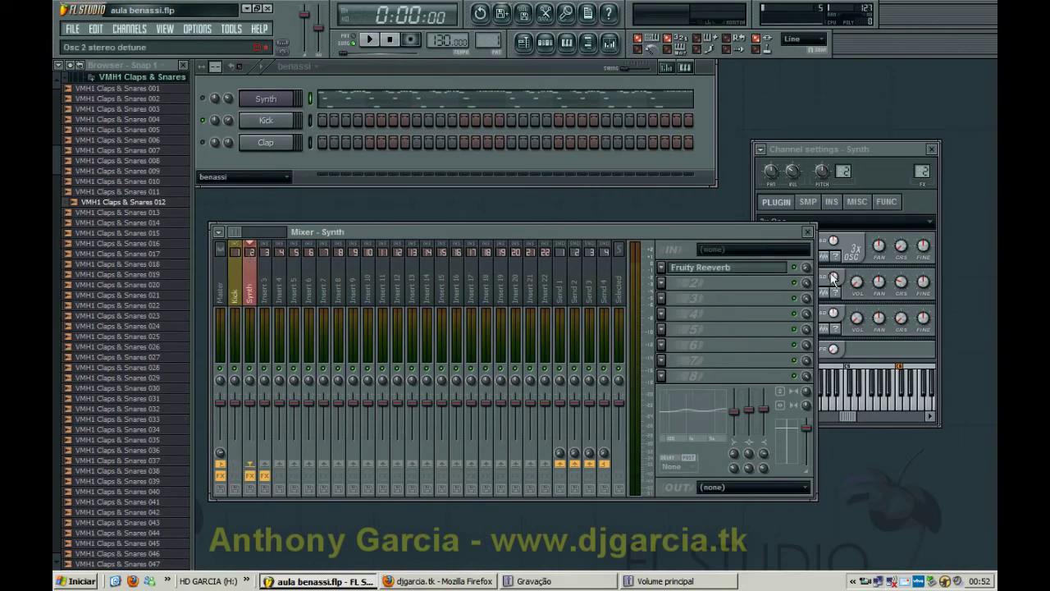
left_click(663, 284)
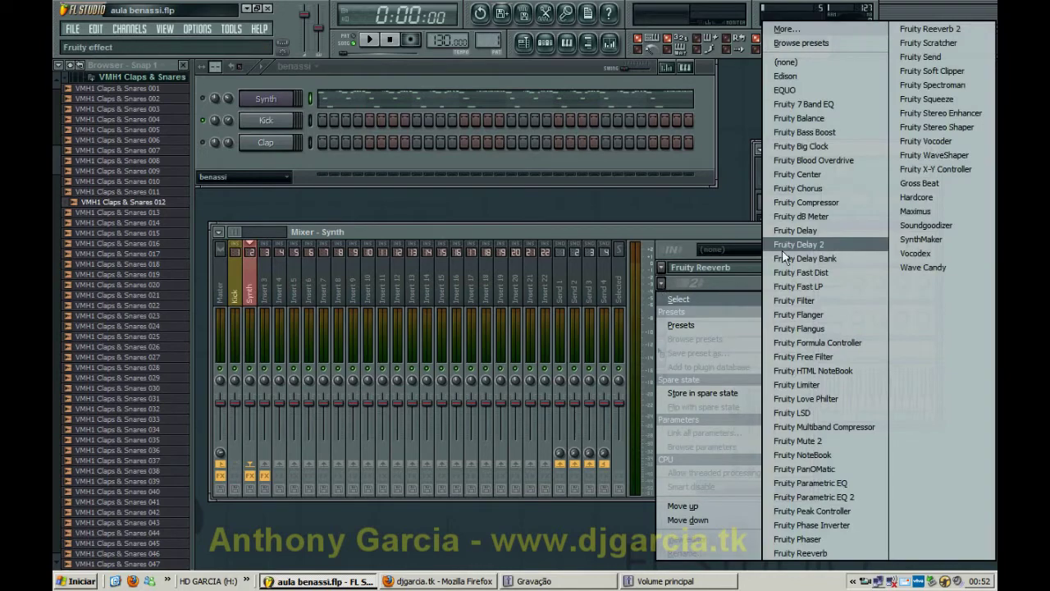
left_click(806, 384)
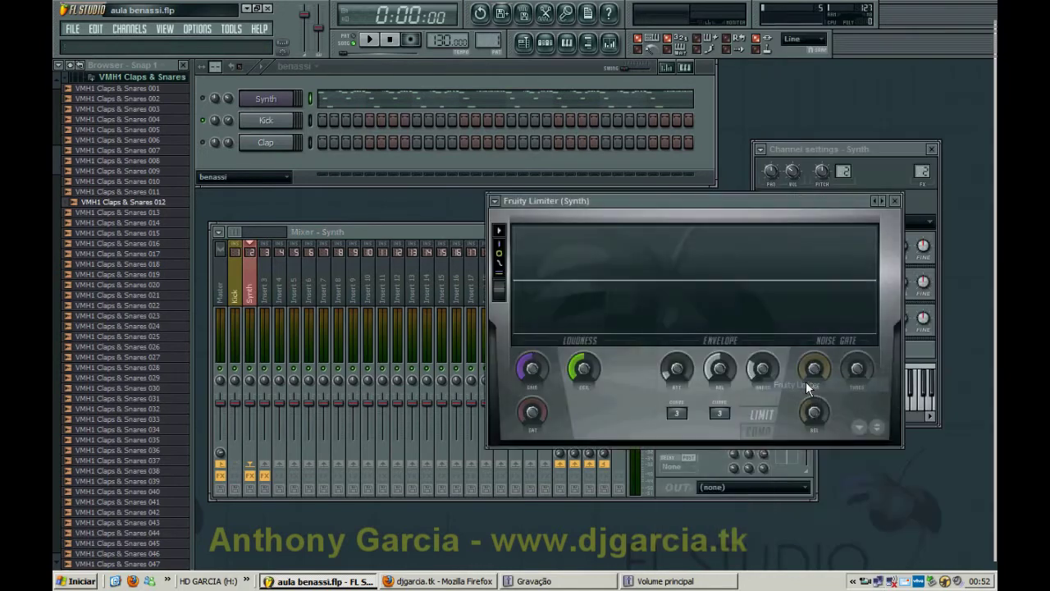
left_click(495, 204)
mouse_move(535, 240)
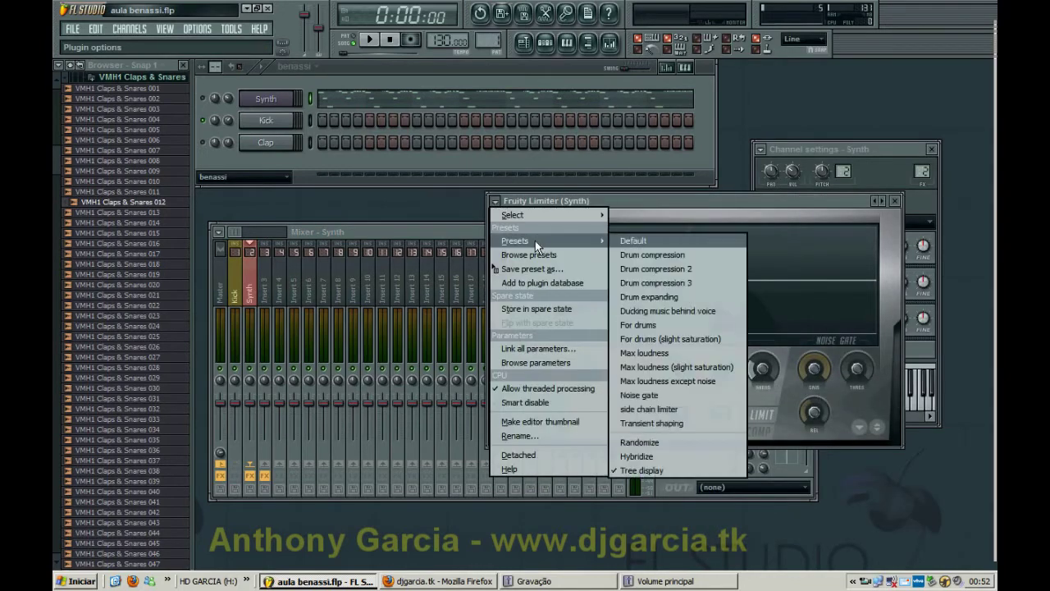
left_click(685, 411)
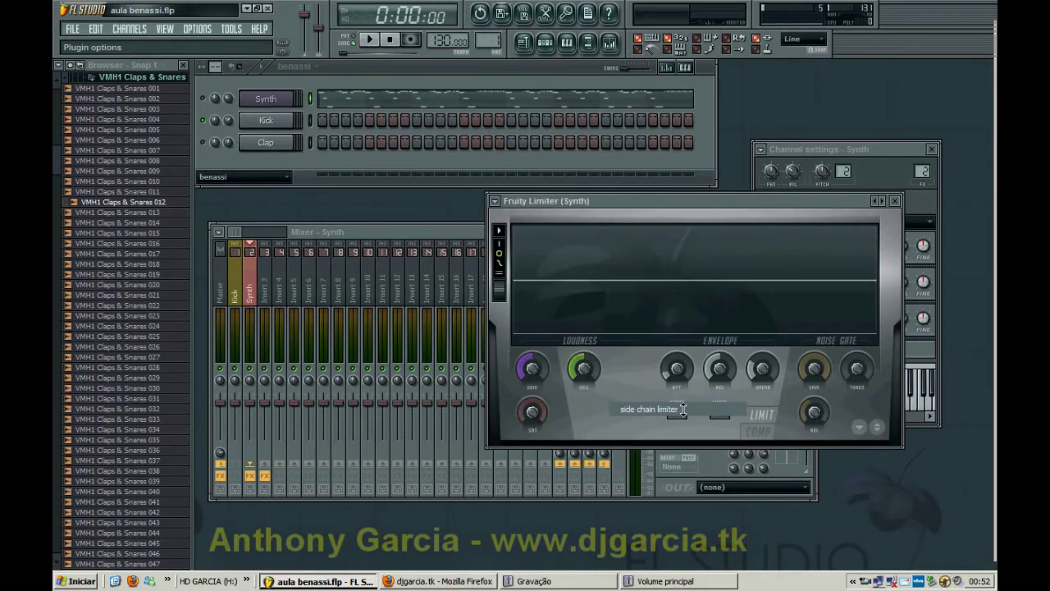
left_click_drag(617, 210, 659, 215)
- Play the pattern briefly to examine how the limiter responds to the kick, keeping the limiter window in view
left_click(370, 41)
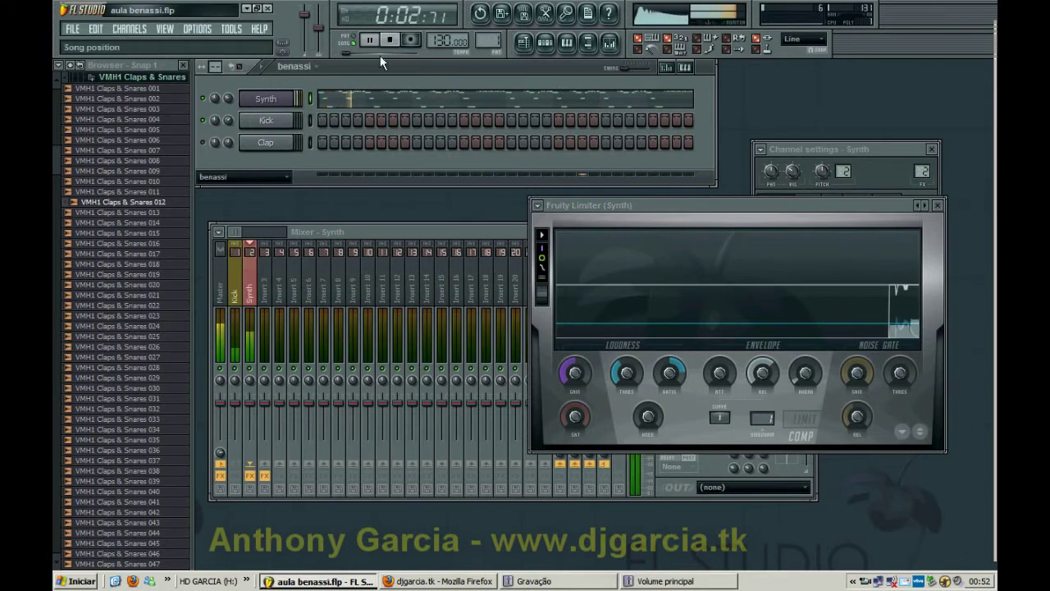
left_click_drag(711, 207, 593, 174)
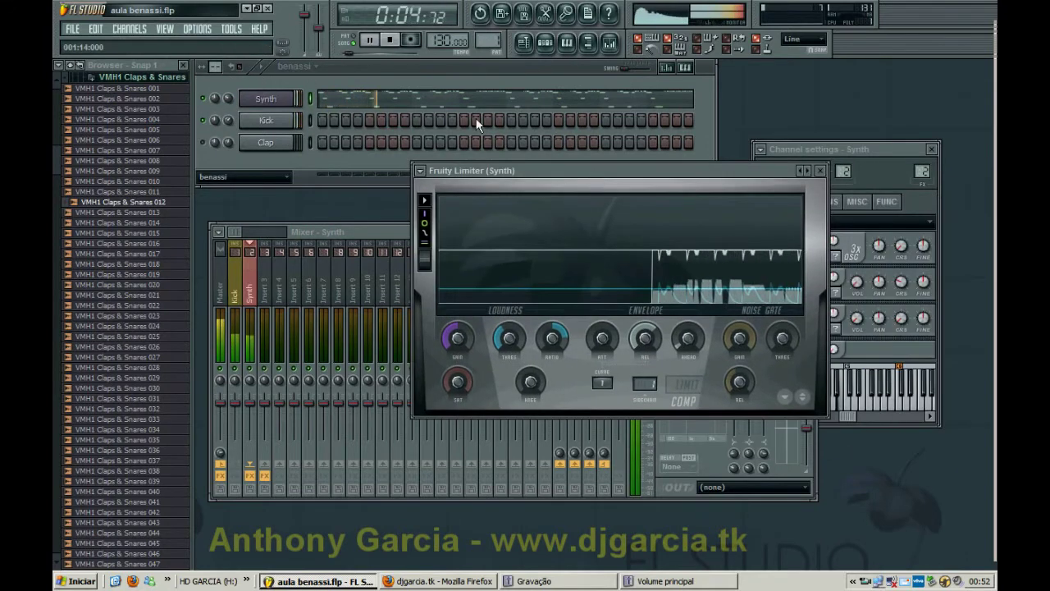
key("space")
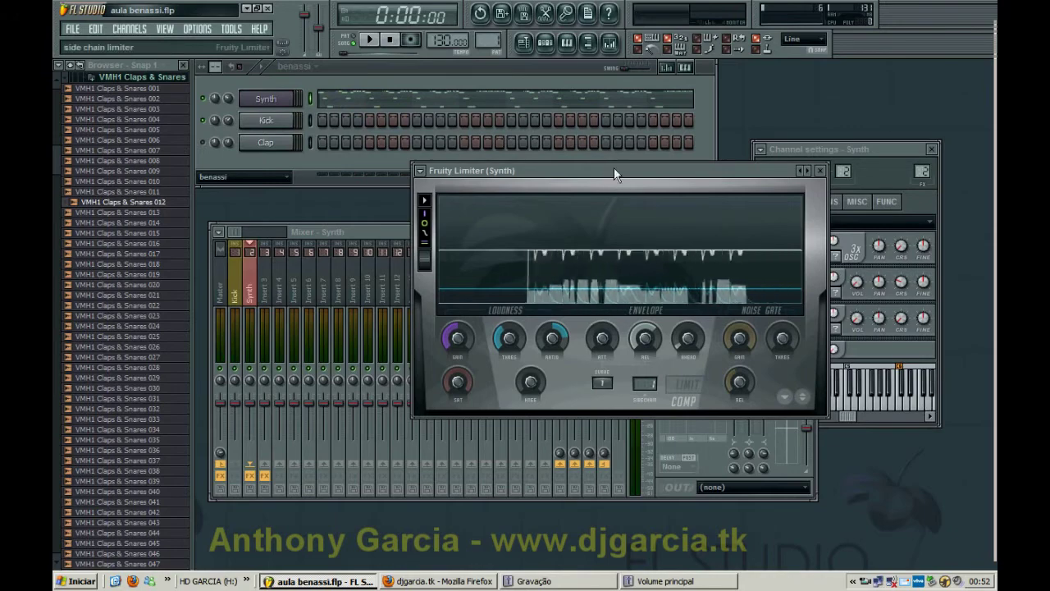
left_click_drag(617, 170, 702, 202)
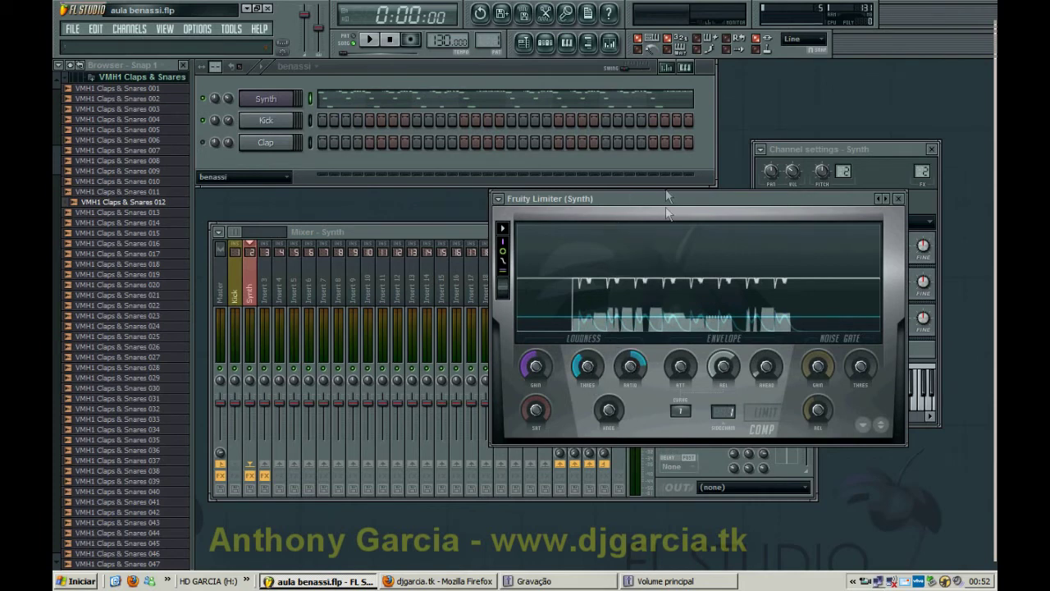
left_click_drag(668, 201, 692, 202)
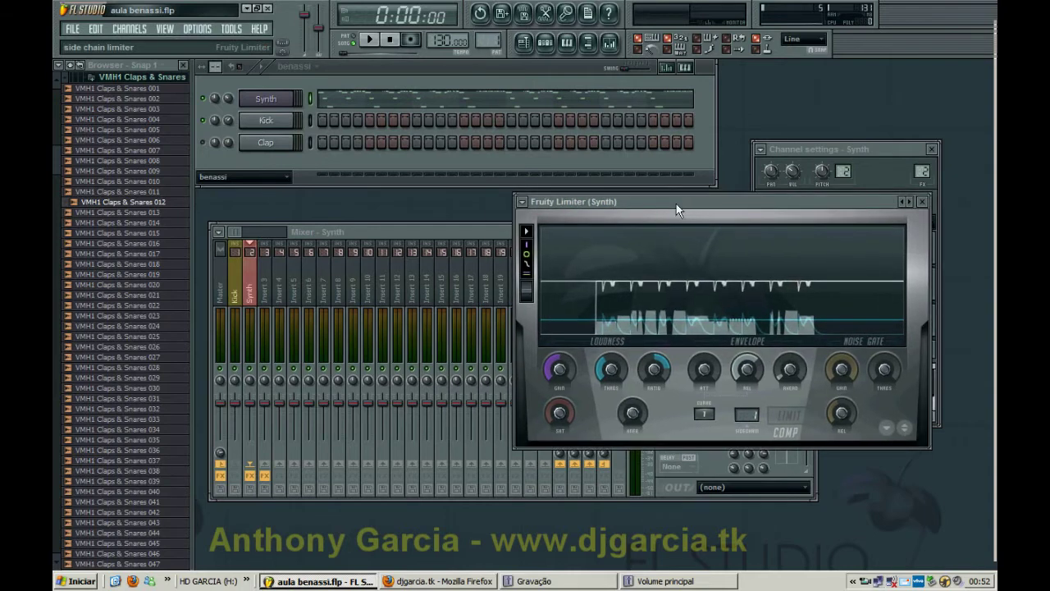
- During playback, lower the Fruity Limiter's compressor threshold to near minimum and raise its ratio to about 13.7:1
left_click(369, 40)
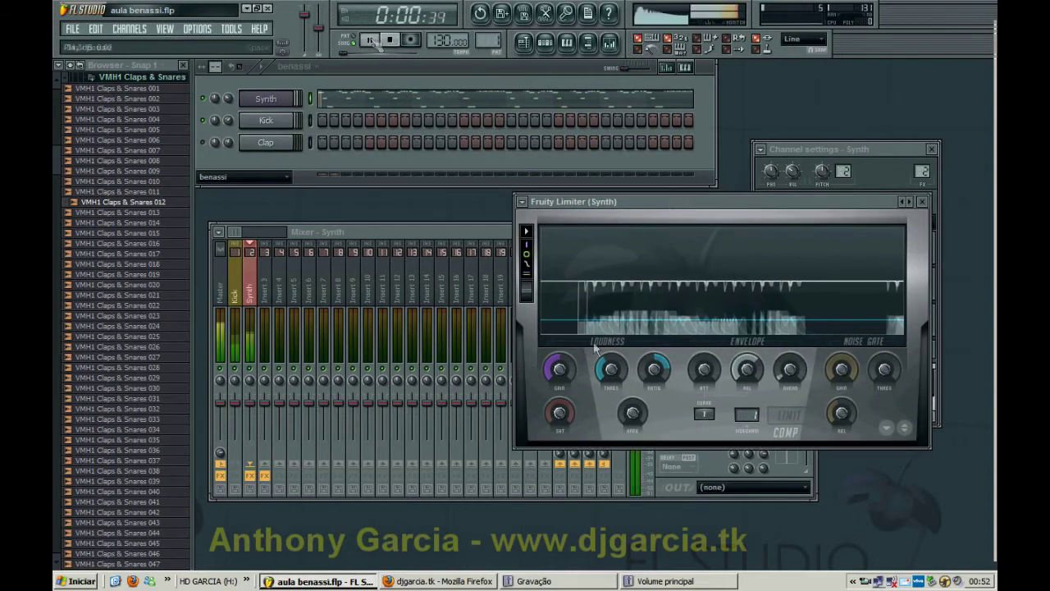
left_click_drag(611, 385, 611, 411)
left_click_drag(660, 370, 648, 333)
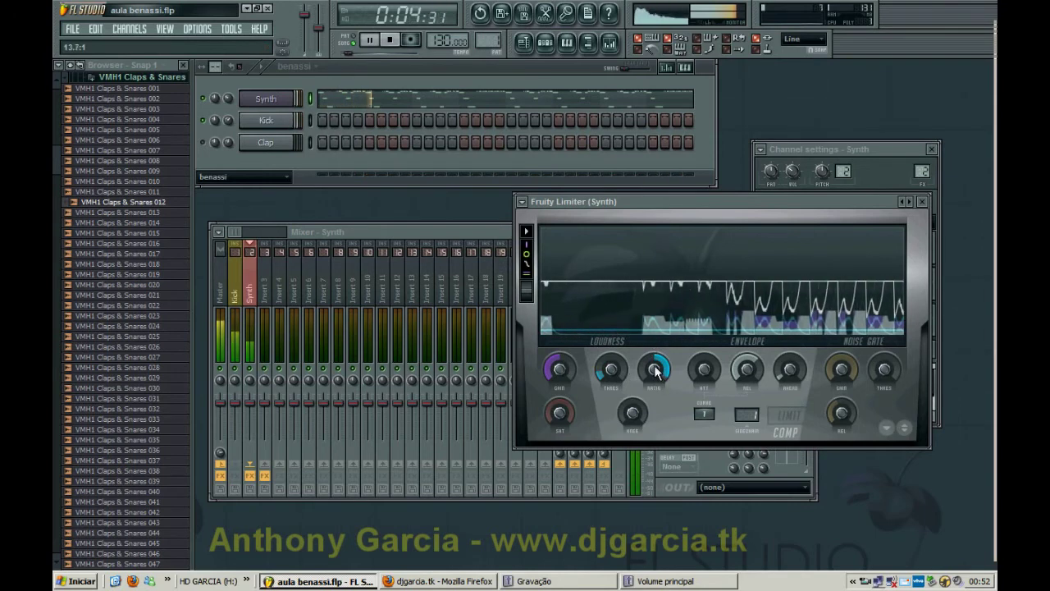
left_click_drag(602, 371, 601, 381)
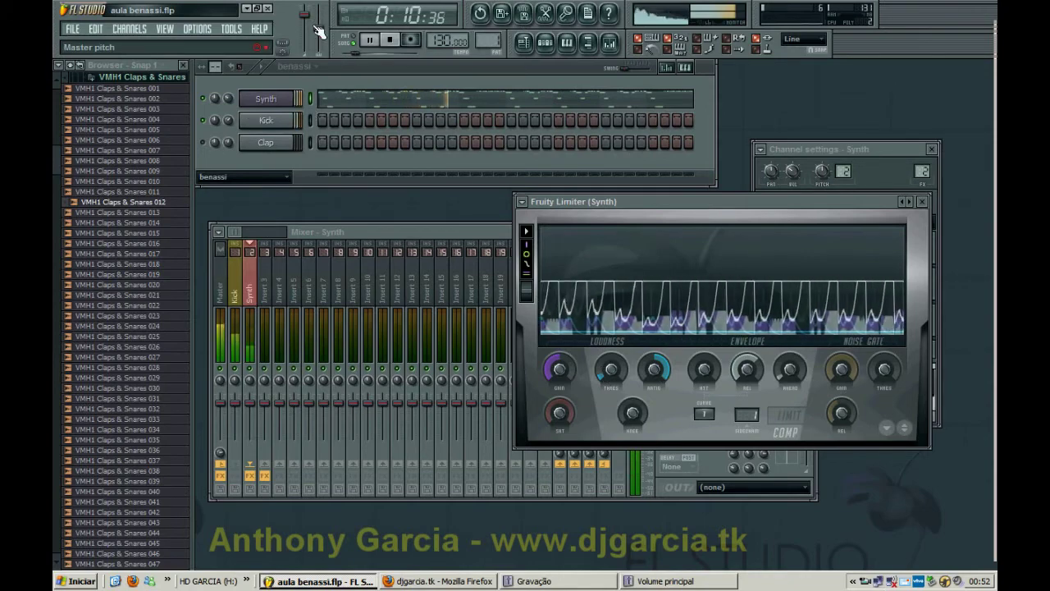
key("XF86AudioRaiseVolume")
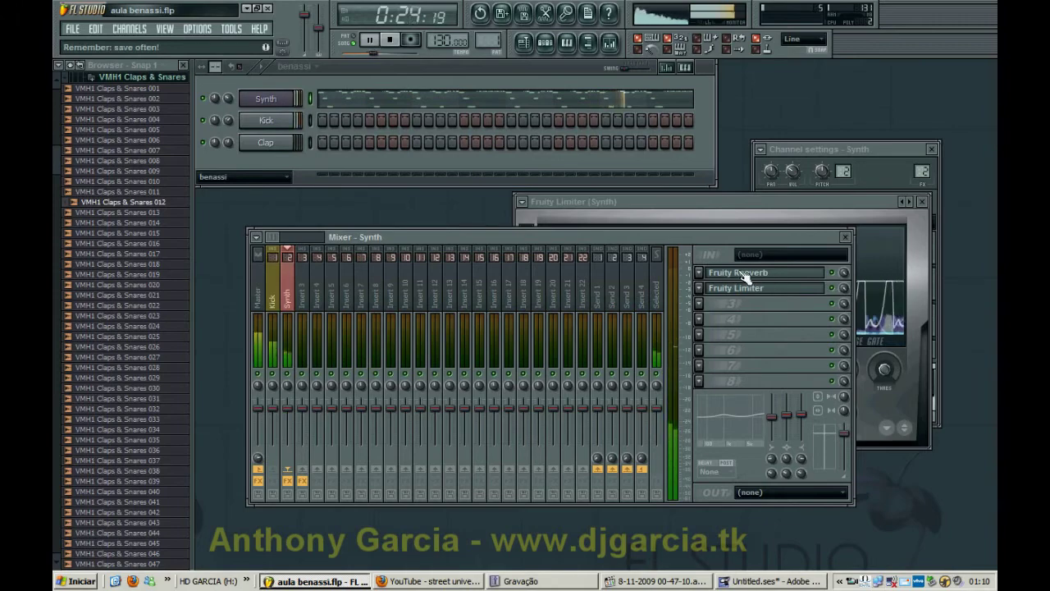
- Bring the Fruity Limiter forward, mute the Kick channel during playback to compare the sound, and stop playback
left_click(741, 203)
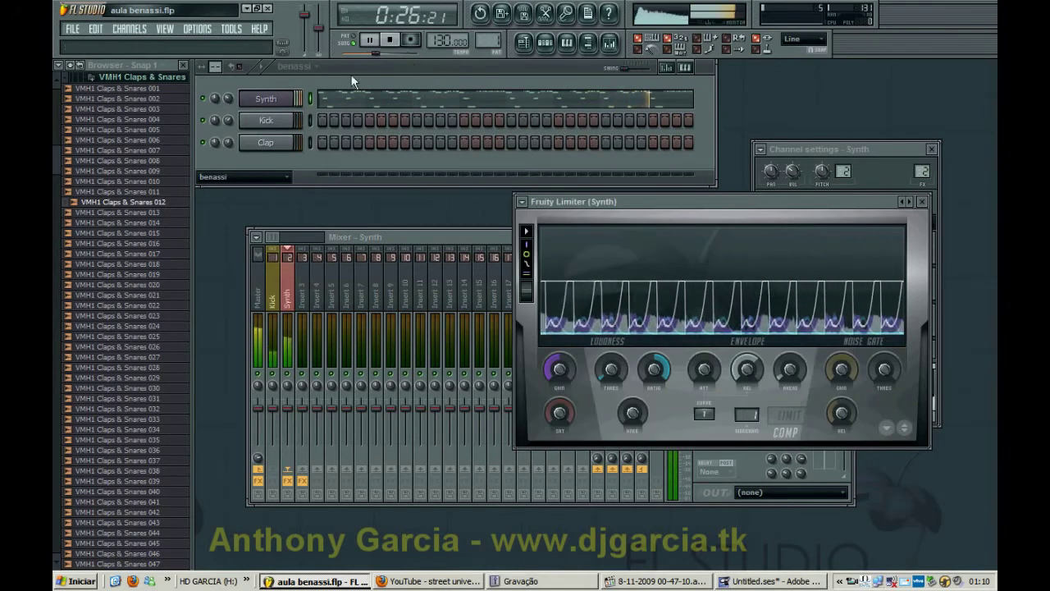
left_click(206, 120)
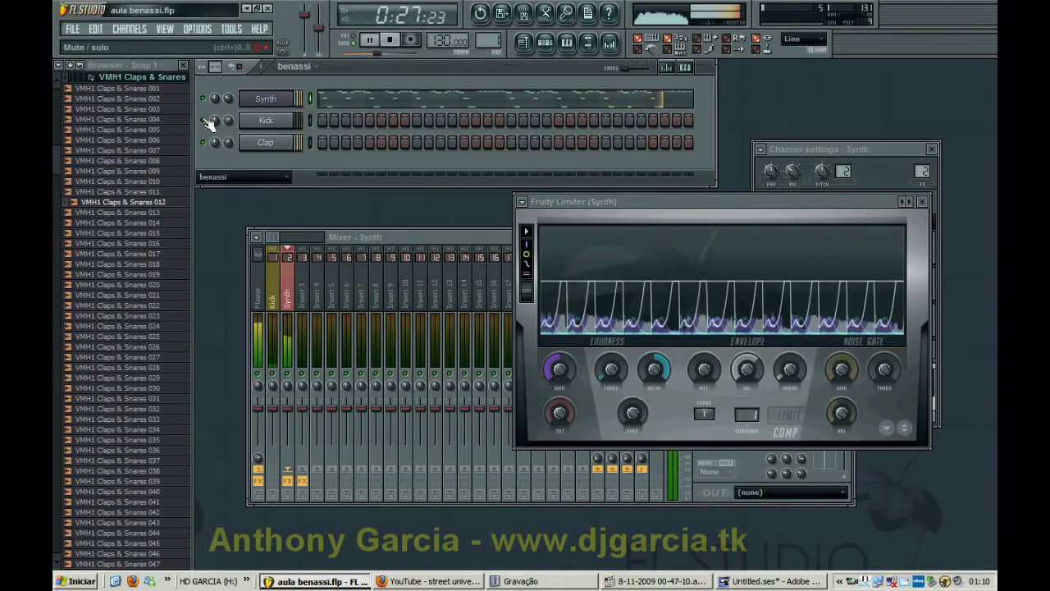
left_click(391, 41)
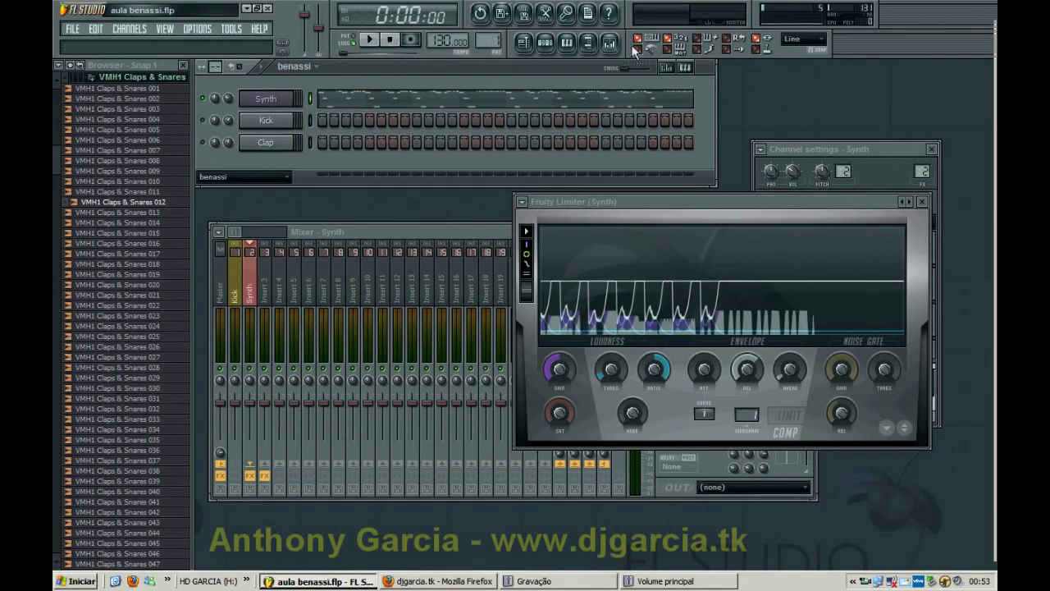
- Open the playlist and select the time range from bar 9 to bar 17
left_click(524, 42)
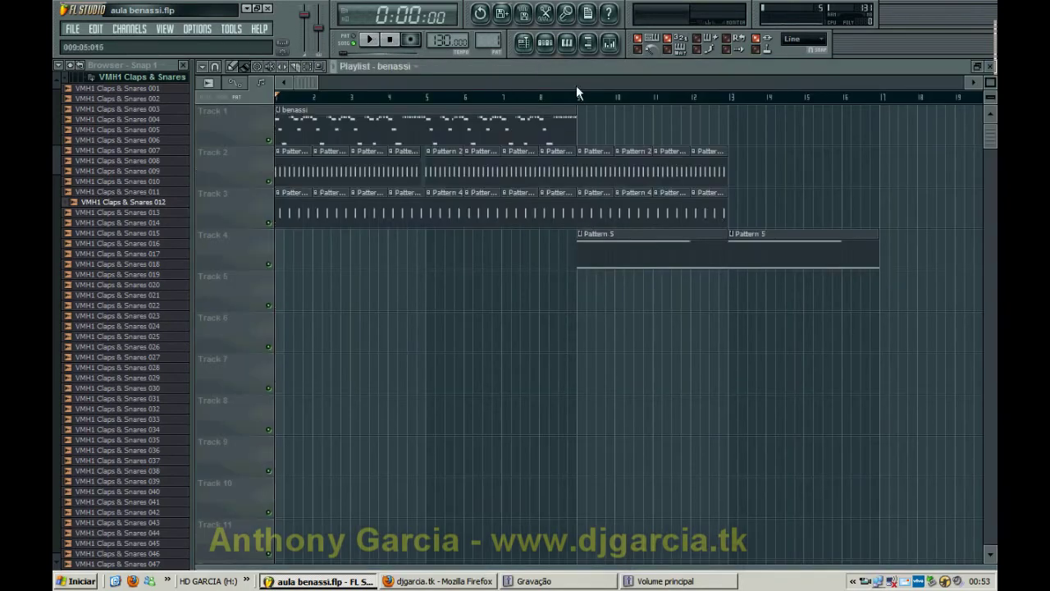
left_click_drag(578, 97, 883, 107)
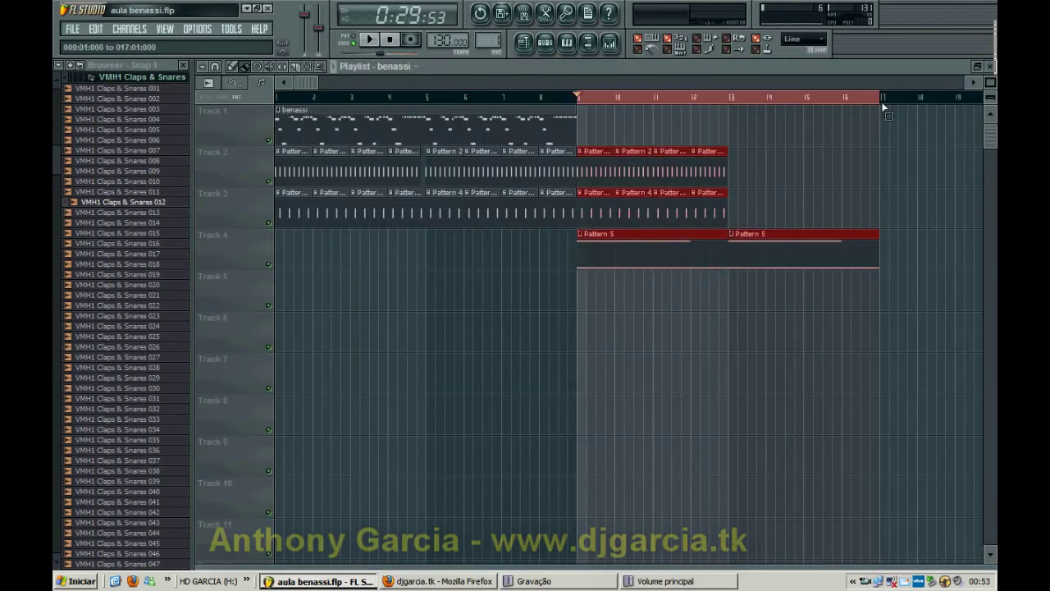
- Close the playlist, unmute the Kick channel, and play the song from bar 9 with the Fruity Limiter in view
left_click(989, 66)
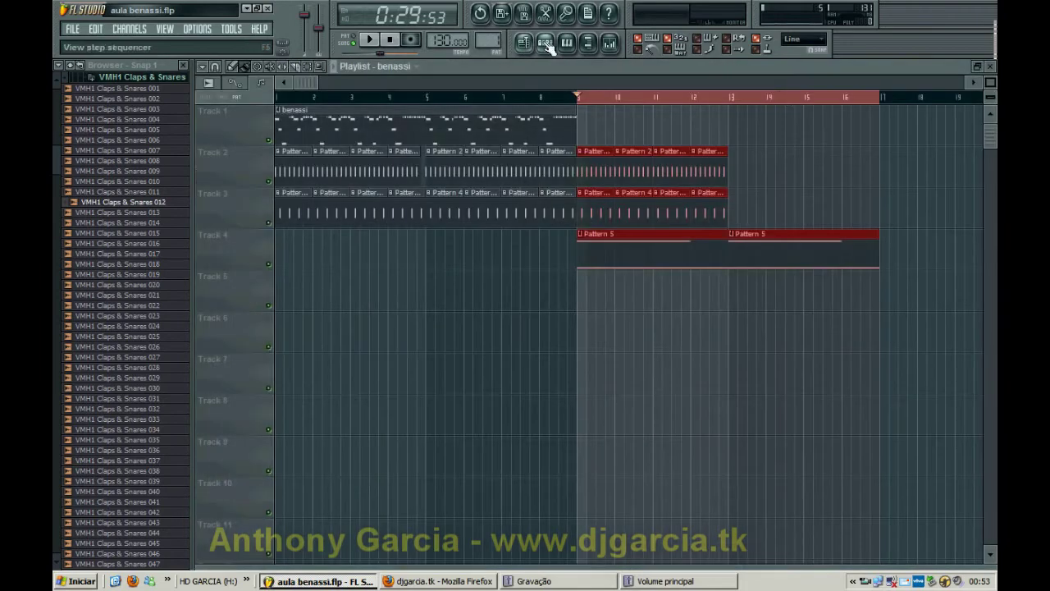
left_click(524, 43)
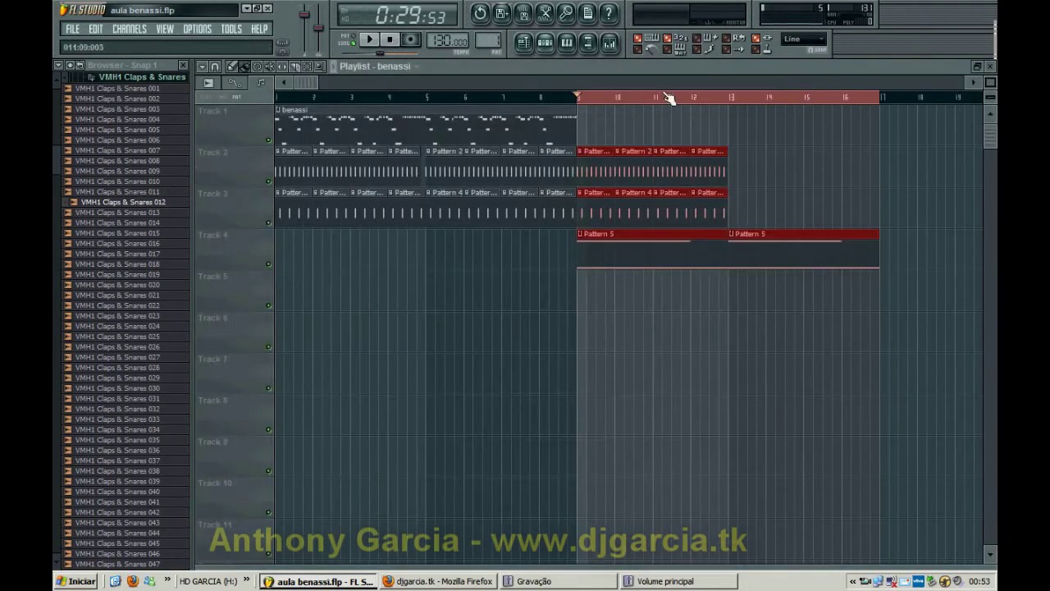
left_click(989, 67)
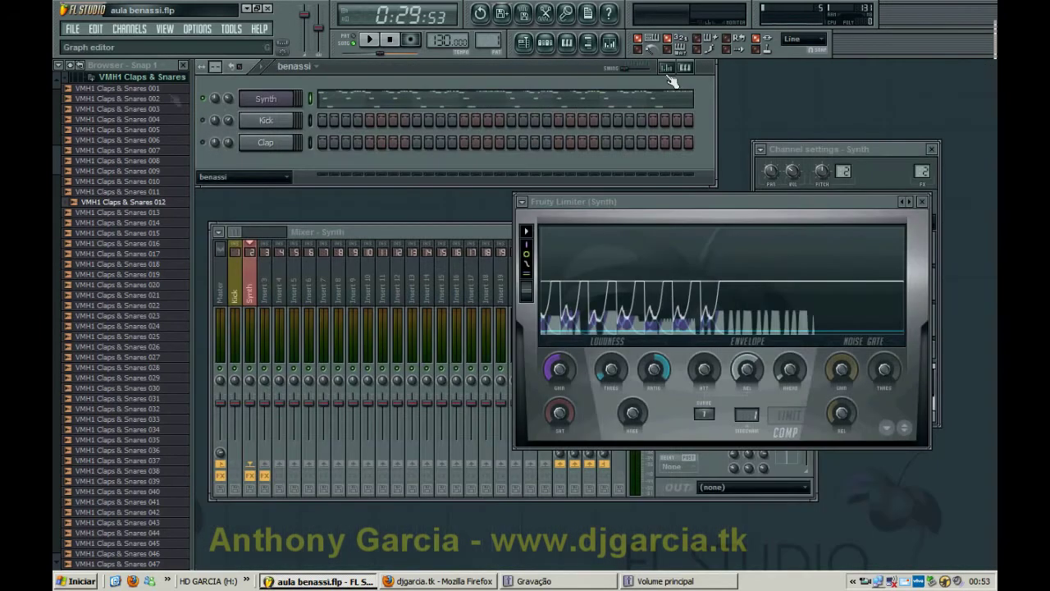
left_click(205, 120)
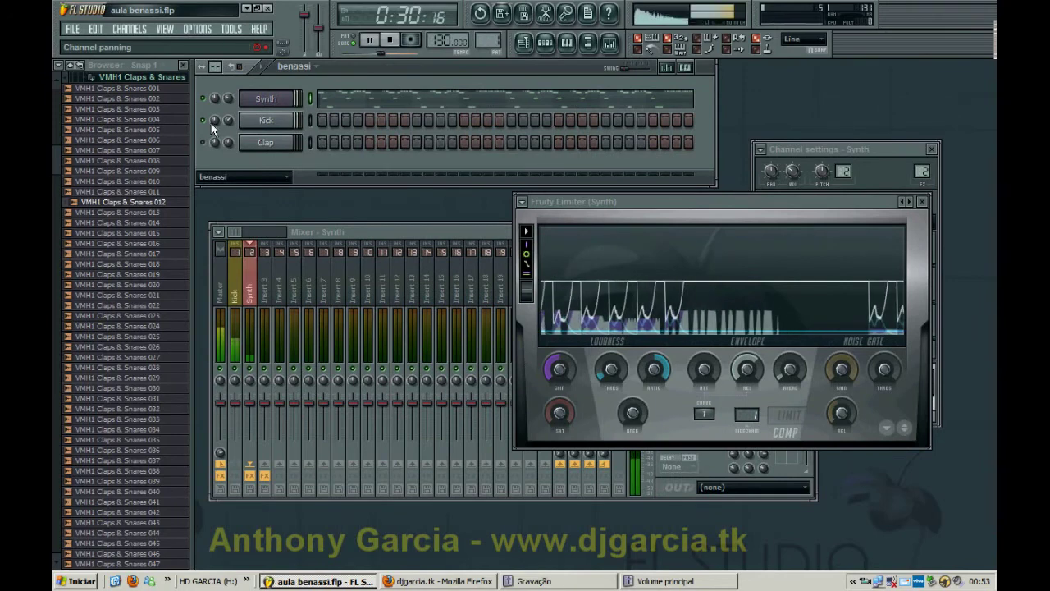
- Switch to Pattern 5 during playback, vary the Fruity Limiter's compressor threshold to compare the ducking, and stop playback
key("F4")
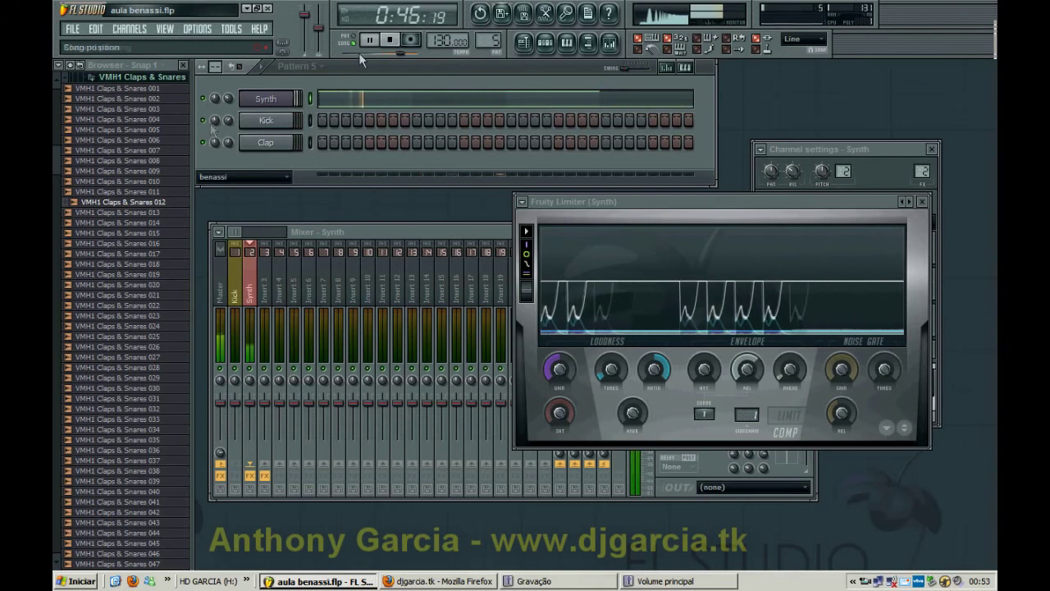
key("space")
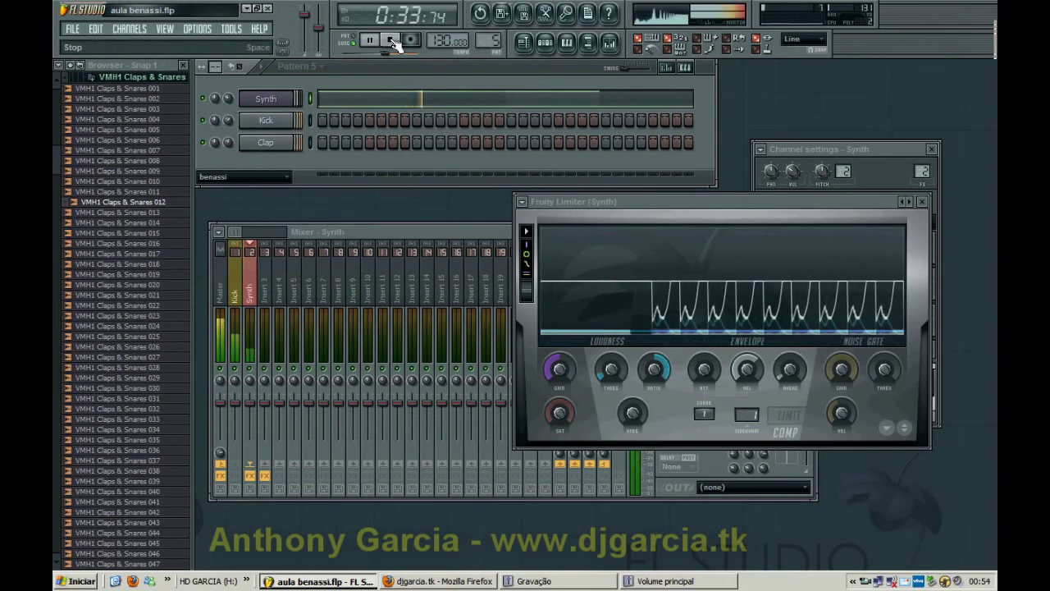
mouse_move(603, 287)
left_mouse_down()
mouse_move(602, 308)
mouse_move(603, 294)
left_mouse_up()
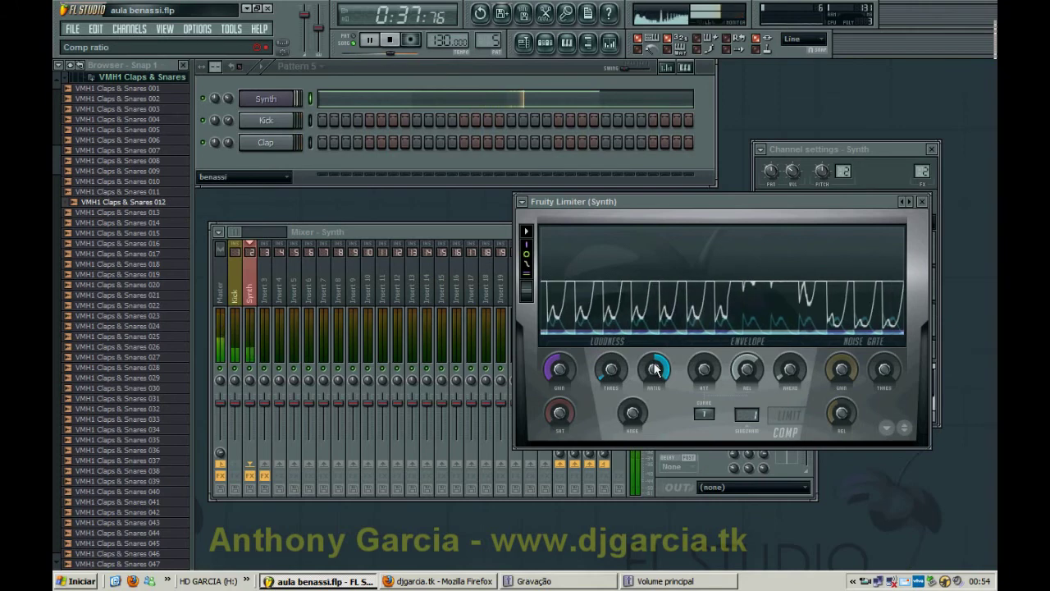
left_click(391, 40)
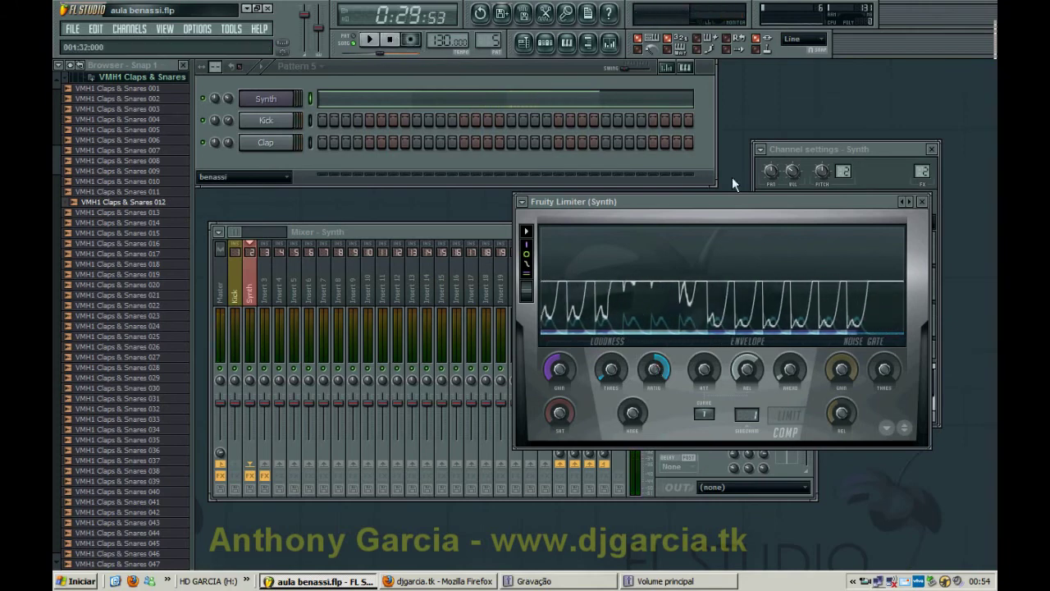
- Close the Fruity Limiter window and move the mixer slightly toward the Synth channel settings window
left_click(922, 201)
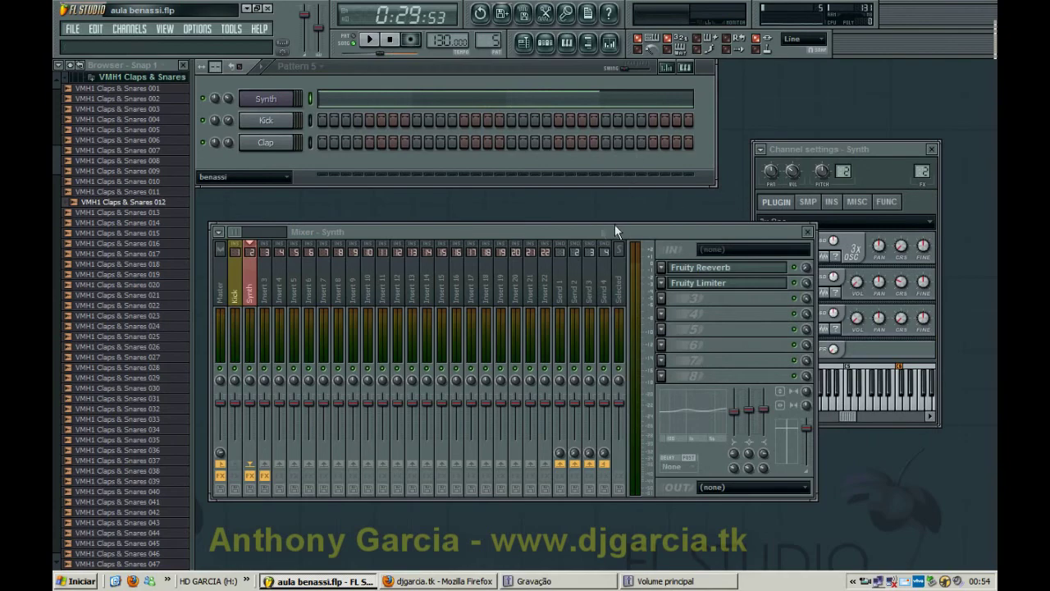
left_click_drag(594, 231, 632, 237)
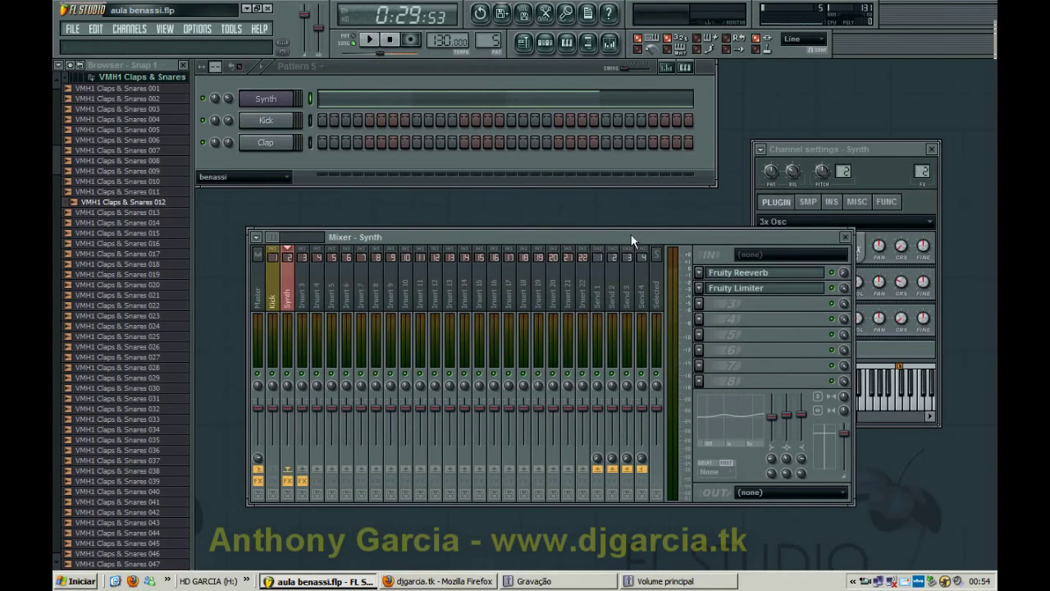